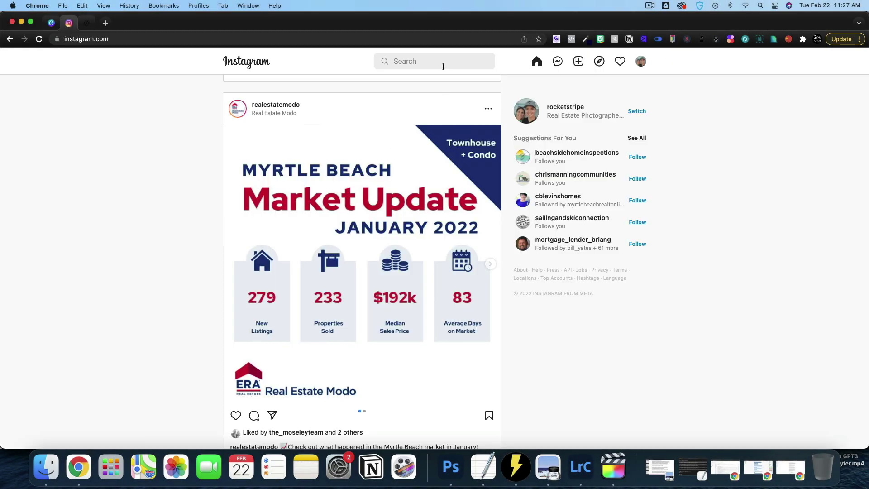
Open the recent 'self development' search on Instagram and browse down the results grid
left_click(442, 63)
left_click(419, 113)
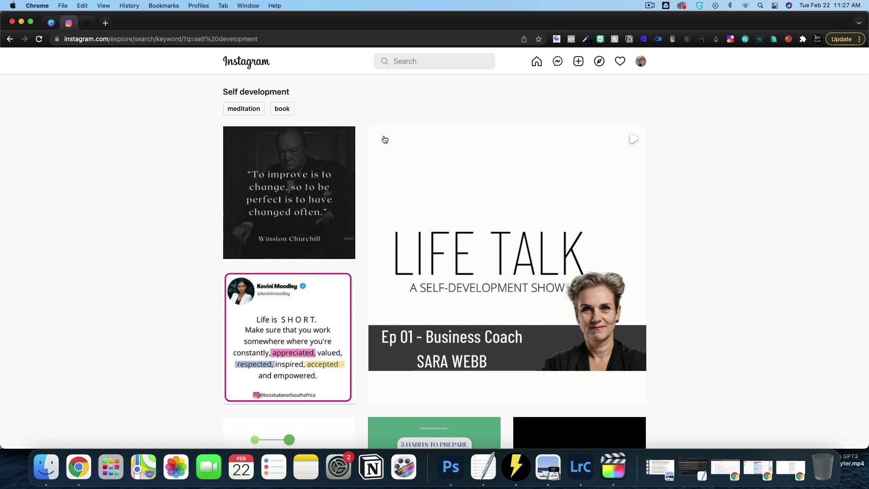
scroll(347, 172, "down", 5)
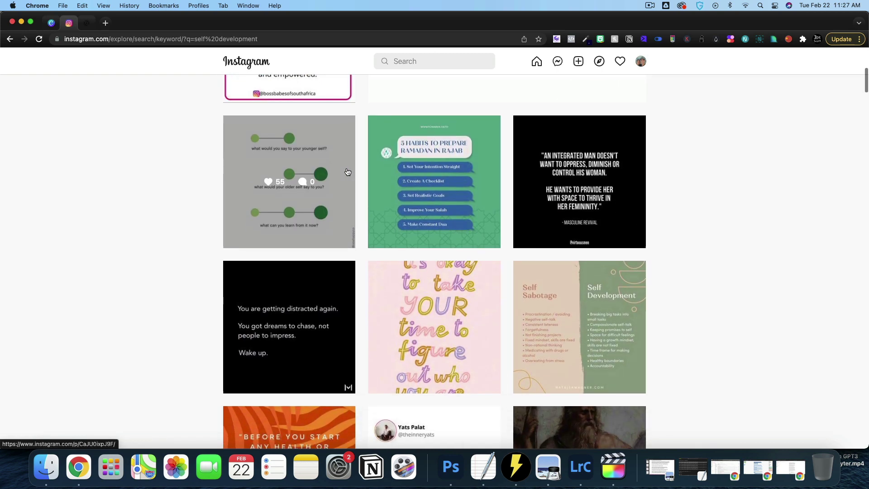
mouse_move(288, 180)
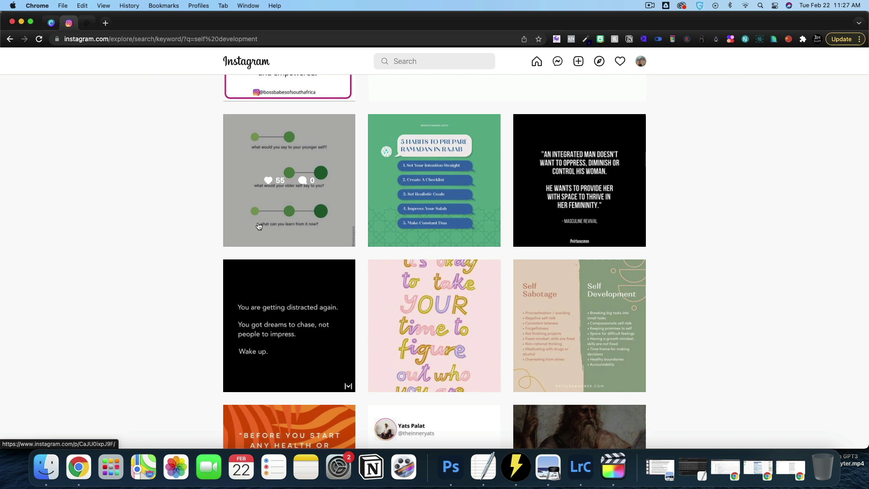
scroll(458, 360, "down", 5)
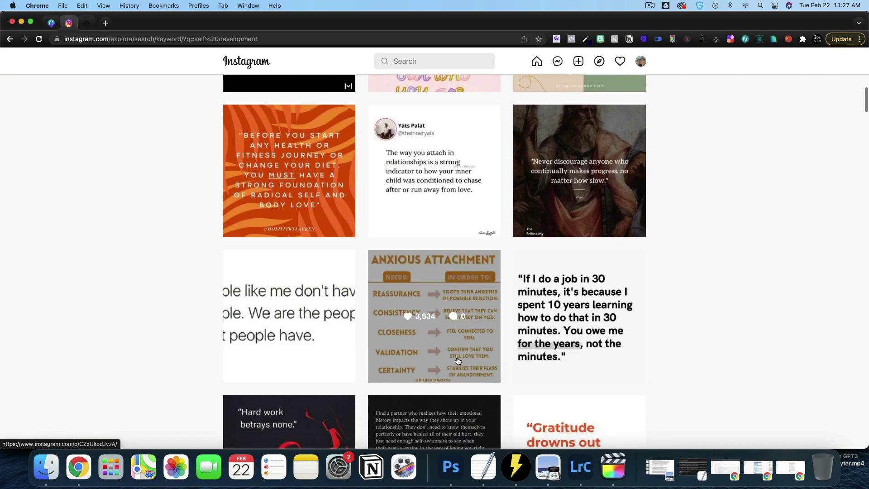
scroll(457, 360, "down", 3)
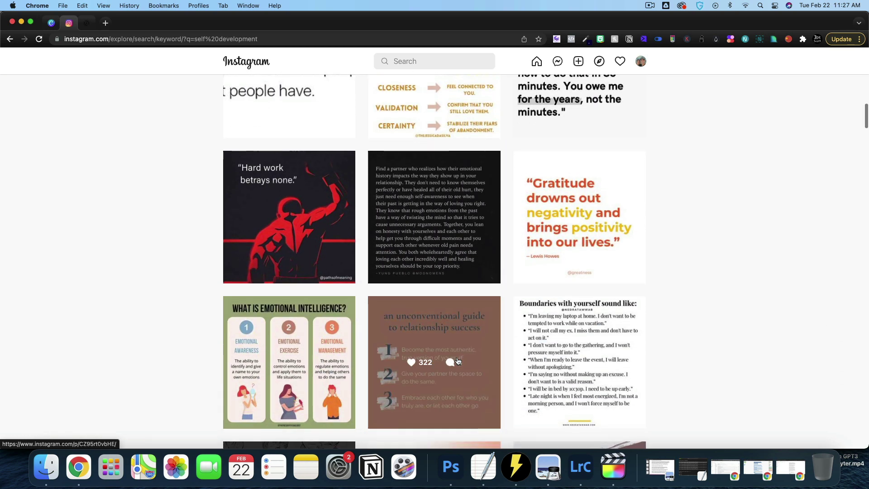
scroll(457, 360, "down", 3)
scroll(458, 361, "down", 2)
scroll(457, 361, "down", 1)
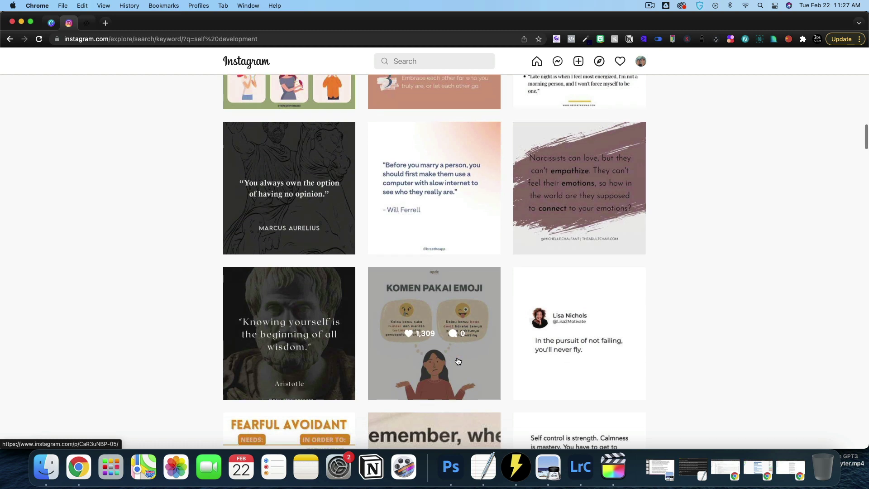
scroll(414, 377, "down", 5)
scroll(414, 378, "down", 5)
scroll(417, 372, "down", 1)
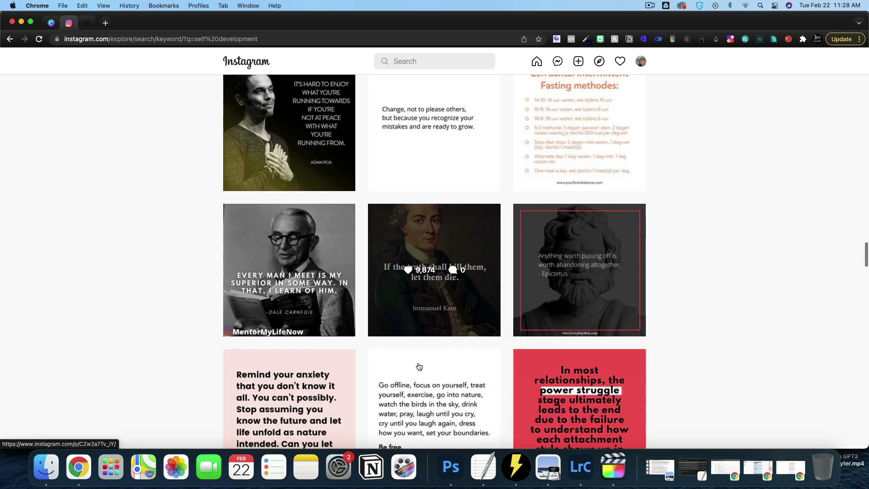
scroll(418, 367, "down", 4)
scroll(418, 367, "down", 1)
scroll(418, 367, "down", 3)
scroll(418, 366, "down", 1)
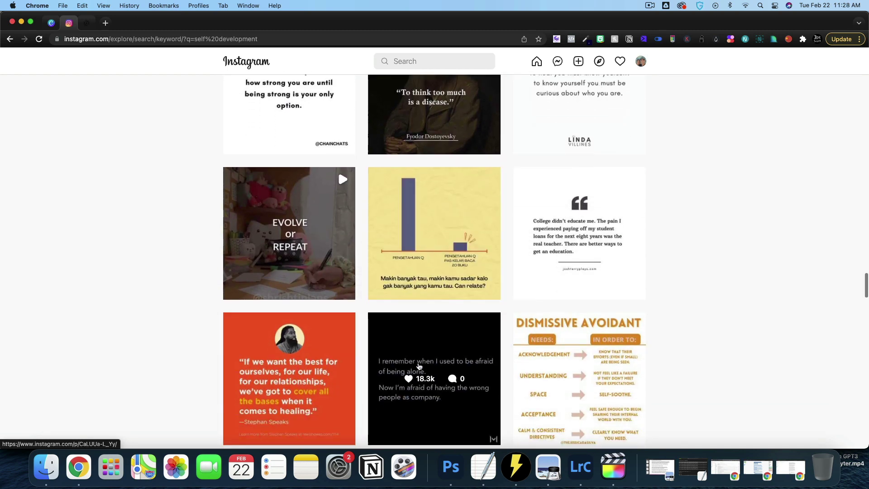
scroll(419, 367, "down", 2)
scroll(419, 367, "down", 1)
scroll(419, 366, "down", 4)
scroll(419, 367, "down", 2)
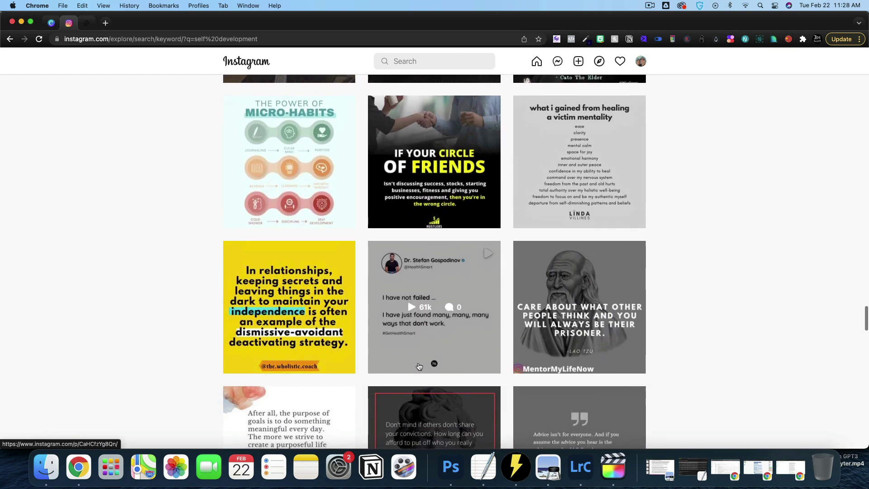
scroll(418, 366, "down", 3)
scroll(419, 366, "down", 3)
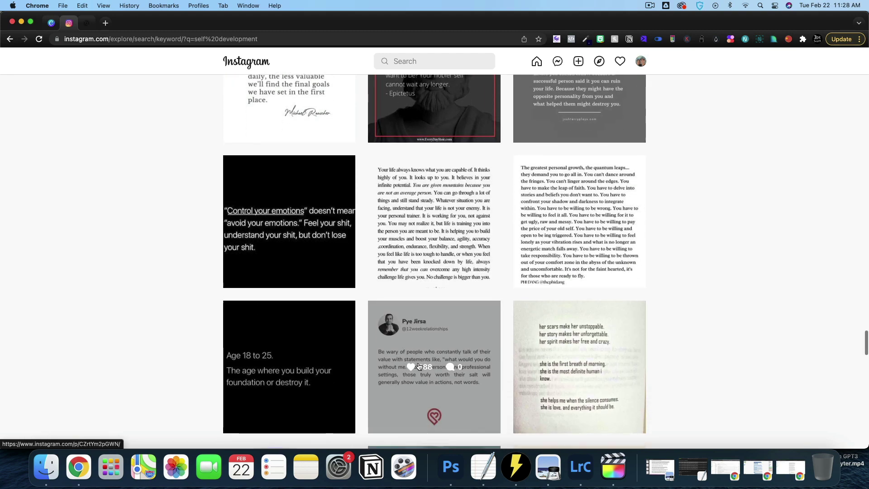
scroll(419, 366, "down", 2)
scroll(418, 366, "down", 3)
scroll(419, 366, "down", 5)
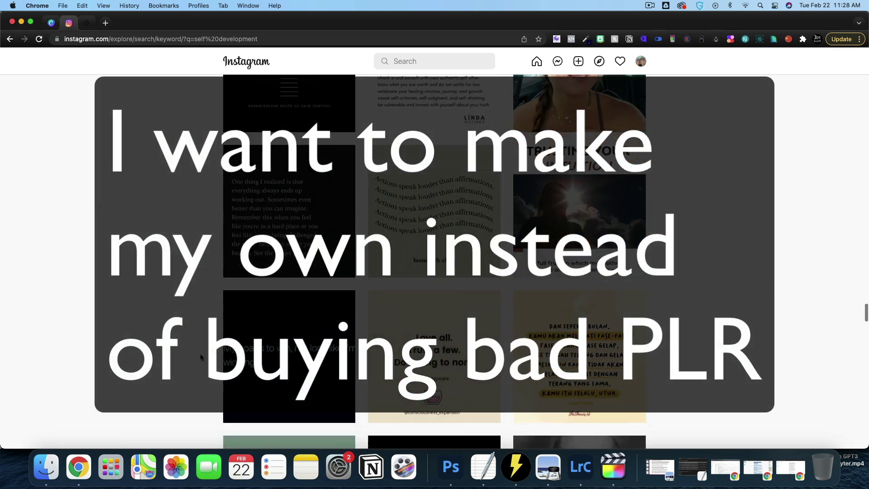
scroll(200, 354, "down", 3)
scroll(200, 353, "down", 4)
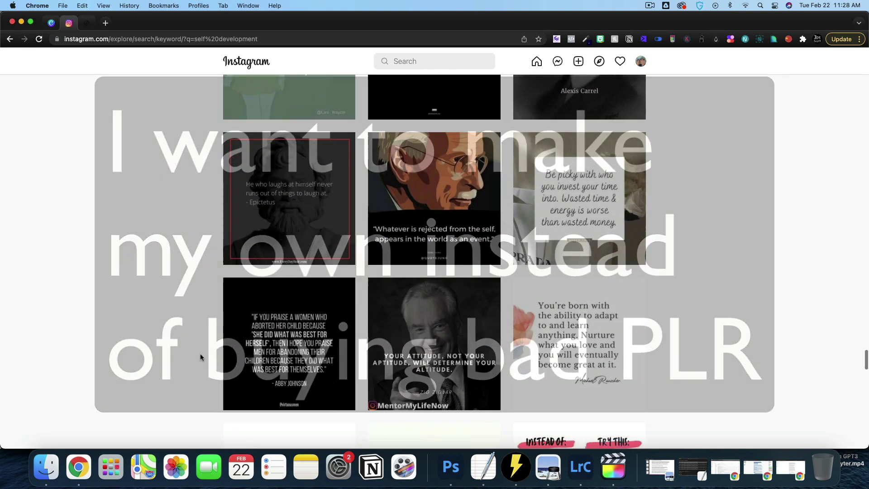
scroll(200, 353, "down", 1)
Delete the 'Generate Unlimited Social Content' headline from the Canva design
left_click(54, 23)
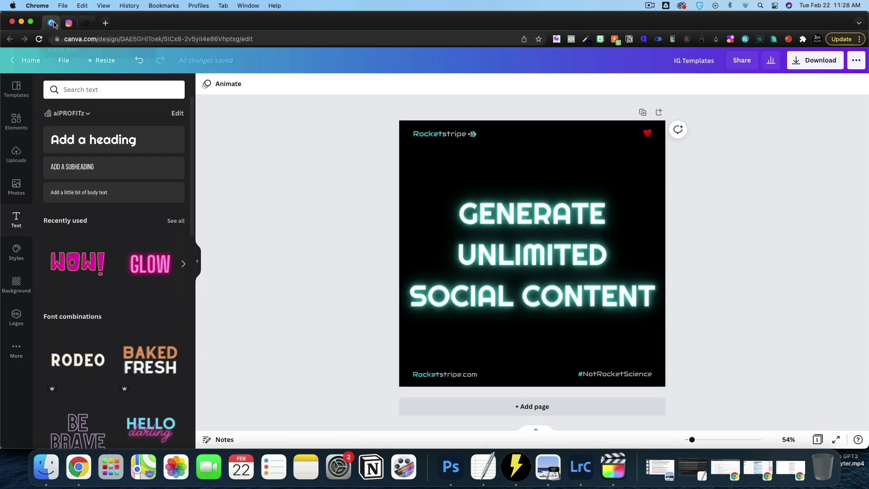
left_click(477, 294)
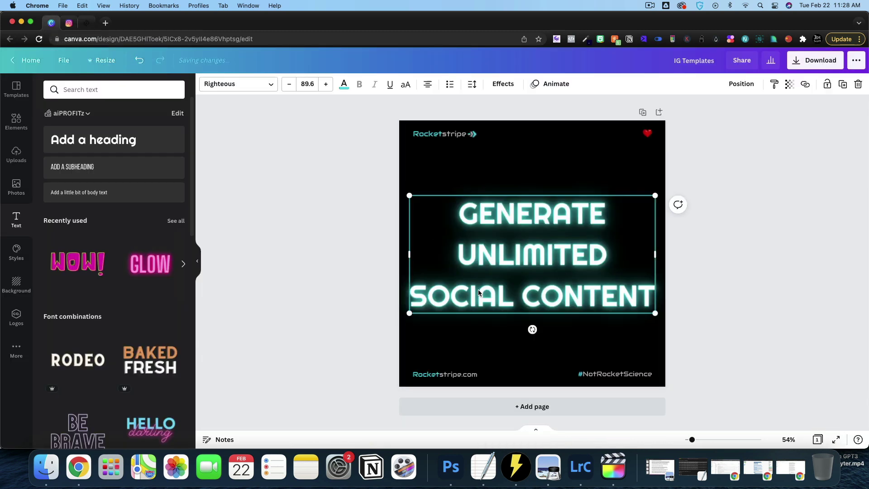
key("Delete")
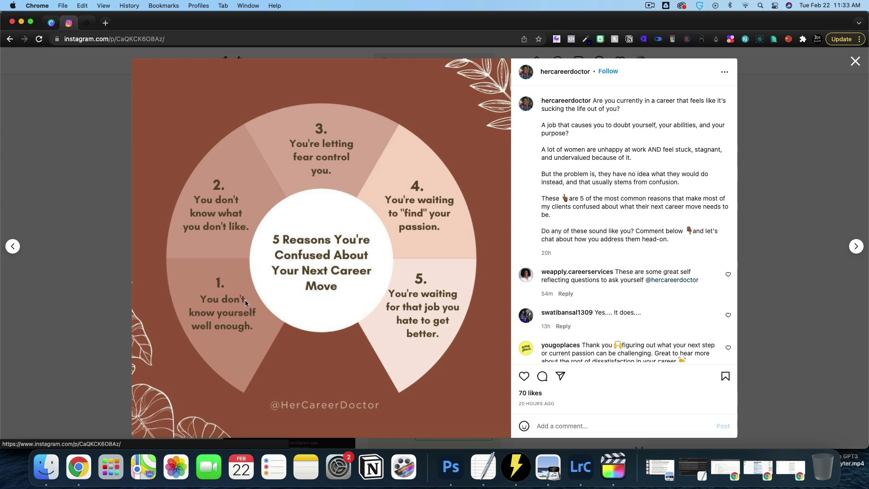
Close the career-move post and open the '3 things you need to master' post
left_click(83, 411)
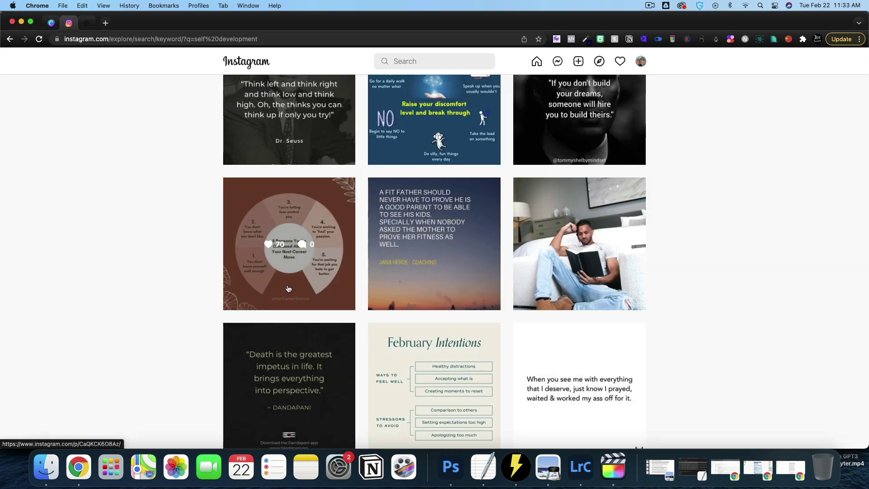
scroll(292, 289, "down", 2)
scroll(304, 291, "down", 3)
scroll(304, 291, "down", 5)
left_click(285, 266)
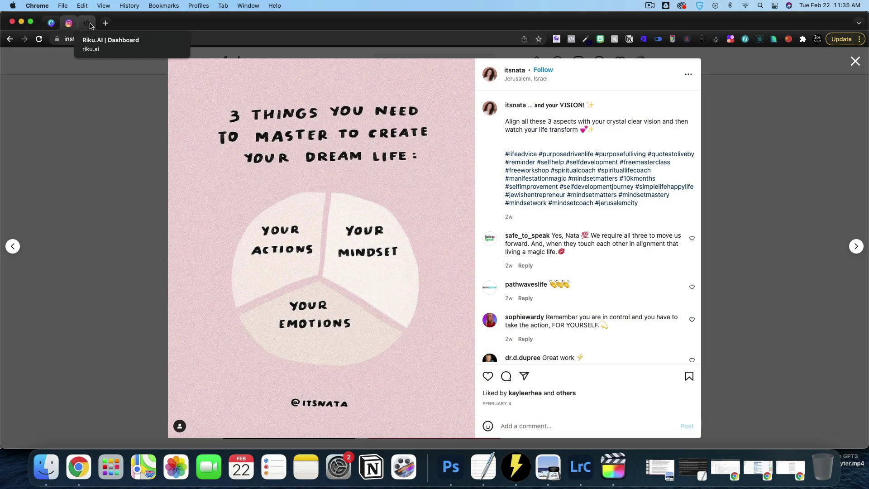
Write the 'Building your dream life' topic listing actions, mindset and emotions in Riku
left_click(89, 25)
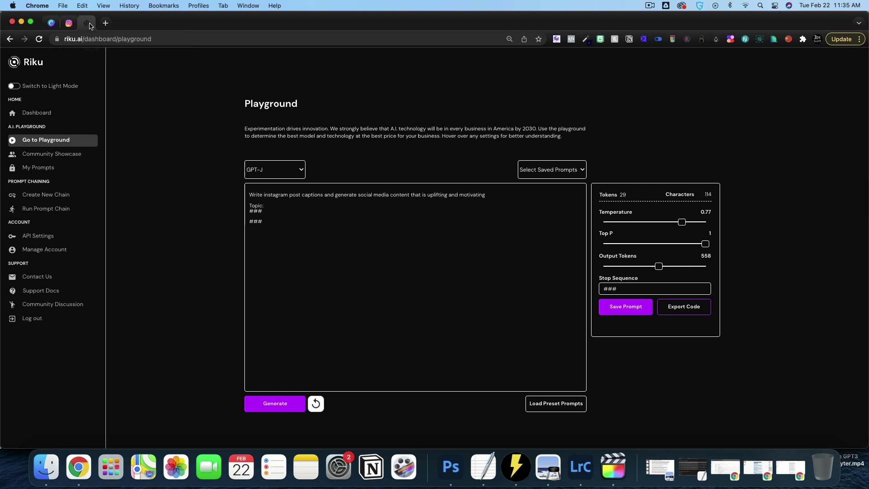
left_click(267, 205)
type("Building your dream life")
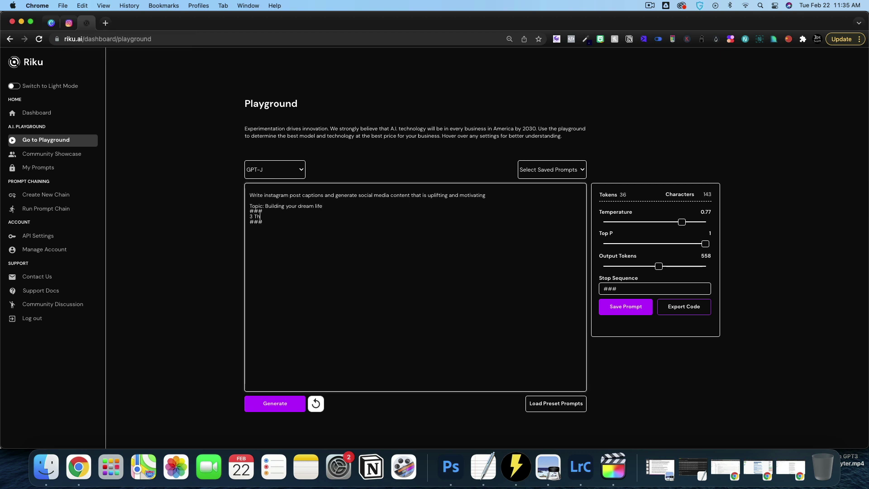
type("ings you need to master to build your dream life 1)")
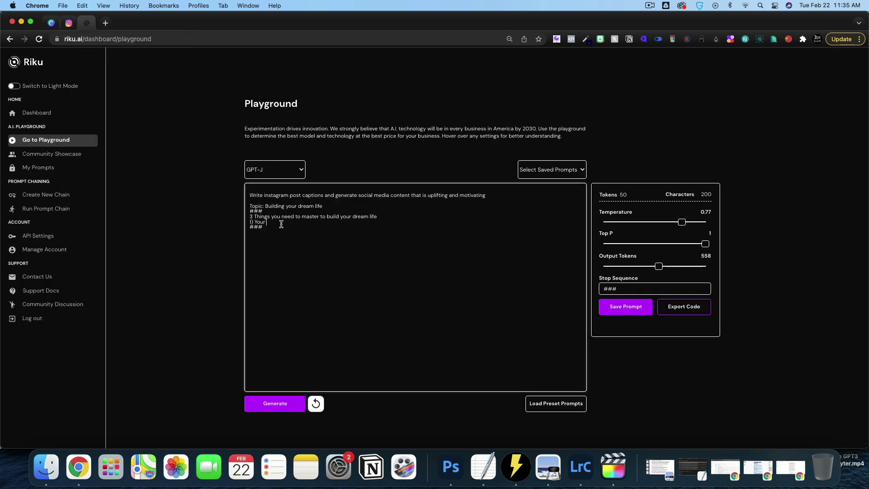
type(" Your Actions 2) Your Mindset")
key("Return")
type("3) Your Emotions")
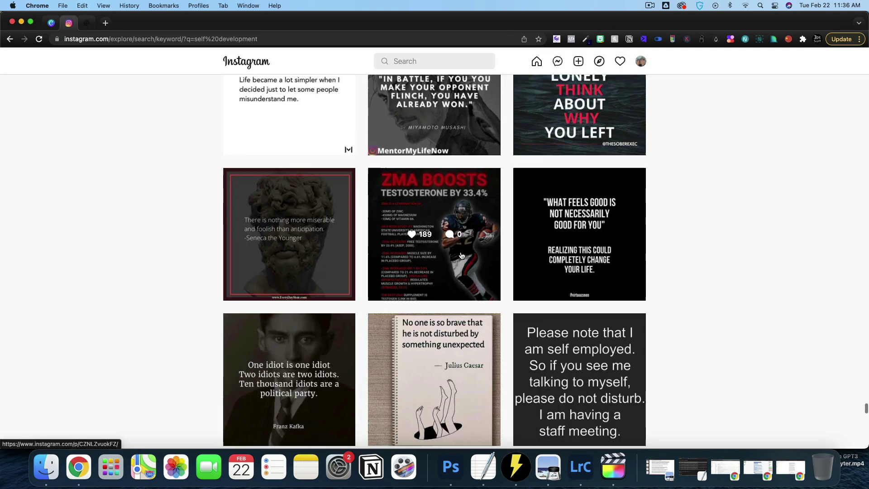
scroll(469, 337, "down", 1)
scroll(469, 337, "down", 1)
scroll(469, 338, "down", 1)
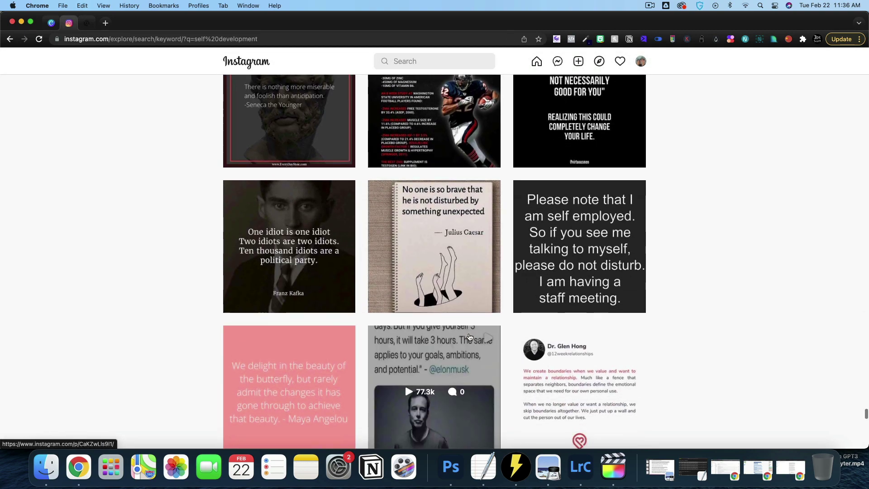
scroll(469, 337, "down", 2)
scroll(469, 337, "down", 2)
scroll(469, 338, "down", 2)
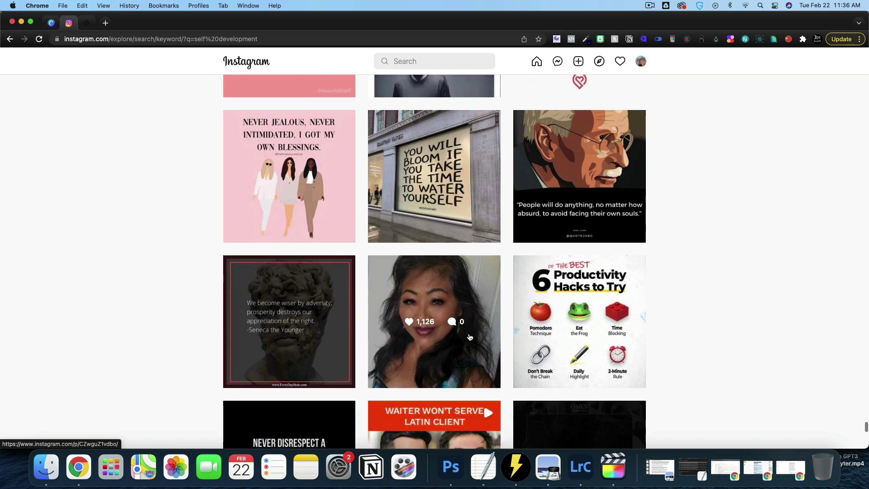
scroll(469, 337, "down", 2)
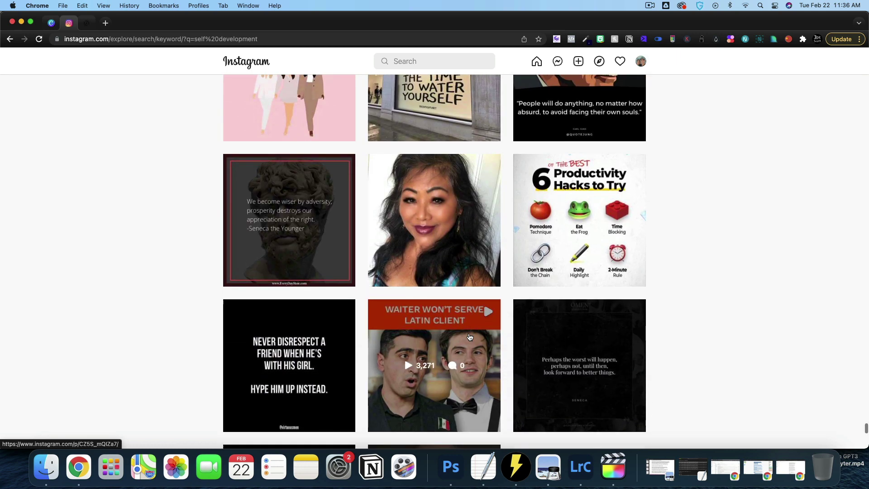
Open the 6 Productivity Hacks post and start a Productivity Hacks topic with ### in Riku
left_click(580, 203)
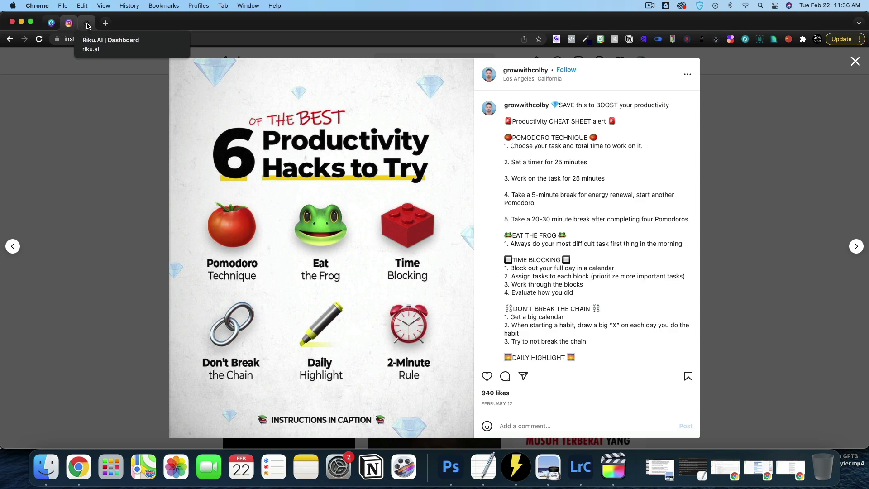
left_click(87, 26)
type("Topic: Productivity Hacks ###")
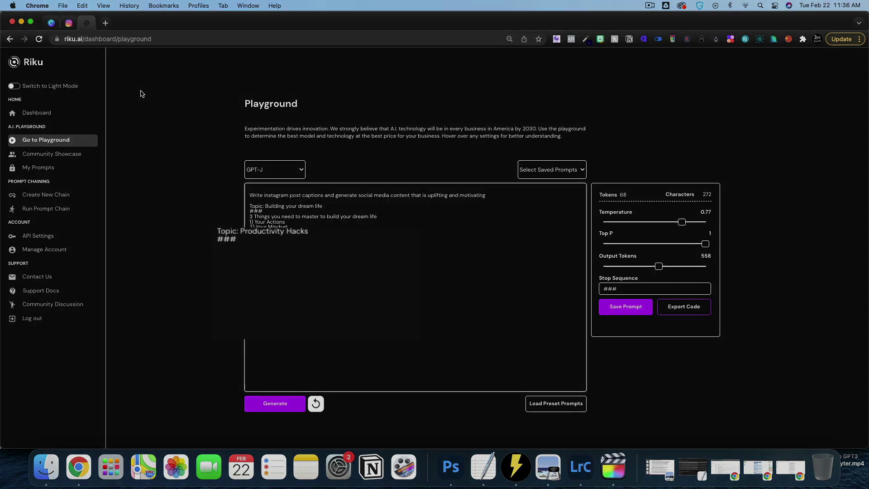
key("Return")
type("6")
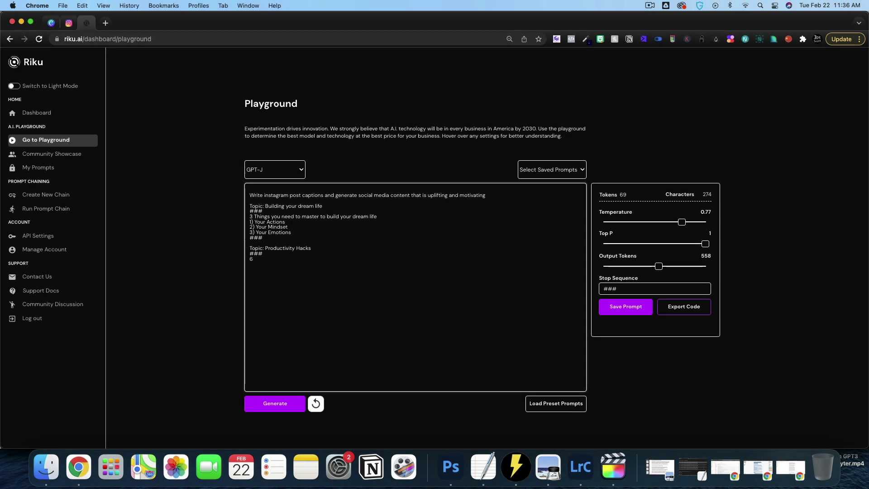
key("ctrl+shift+Tab")
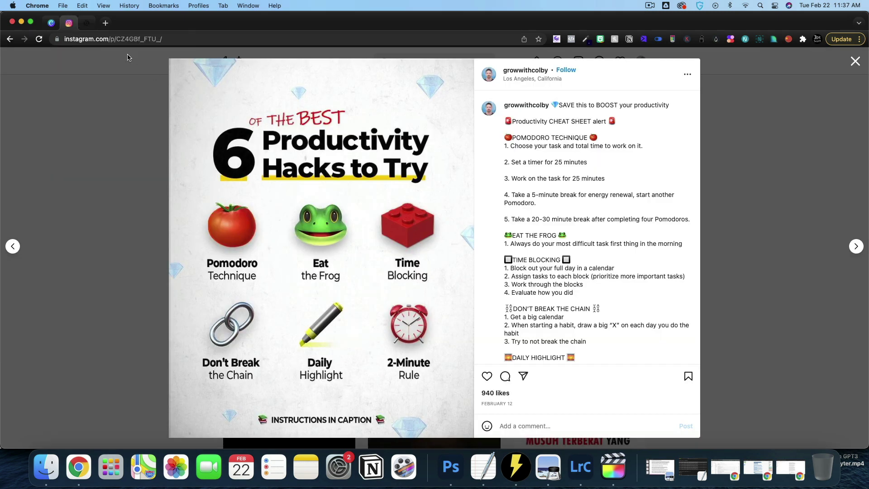
Continue typing the numbered productivity hacks list in the Riku prompt
left_click(87, 24)
left_click(339, 265)
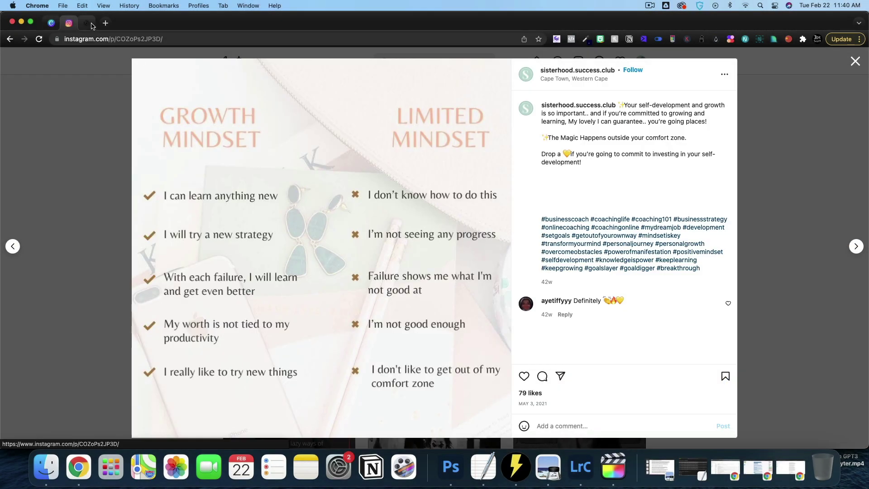
Overwrite the repeated mindset lines with the post's growth-versus-limited statement pairs
left_click(90, 27)
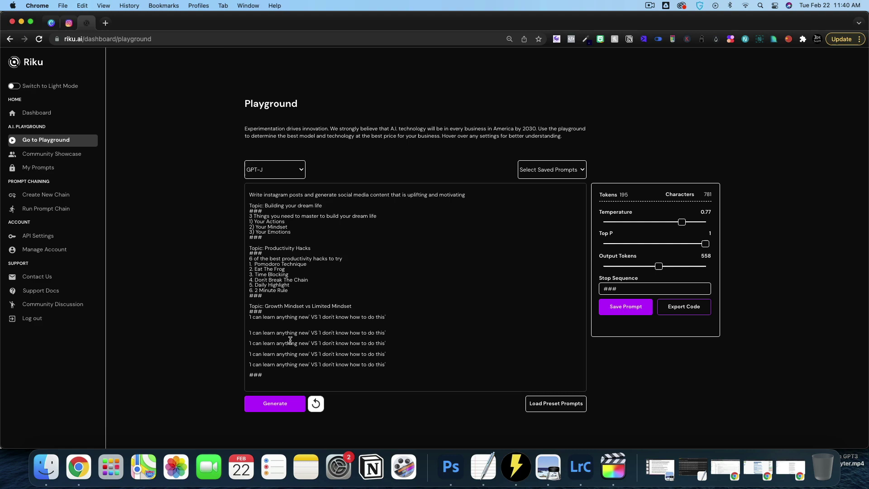
left_click_drag(297, 339, 253, 182)
left_click(68, 22)
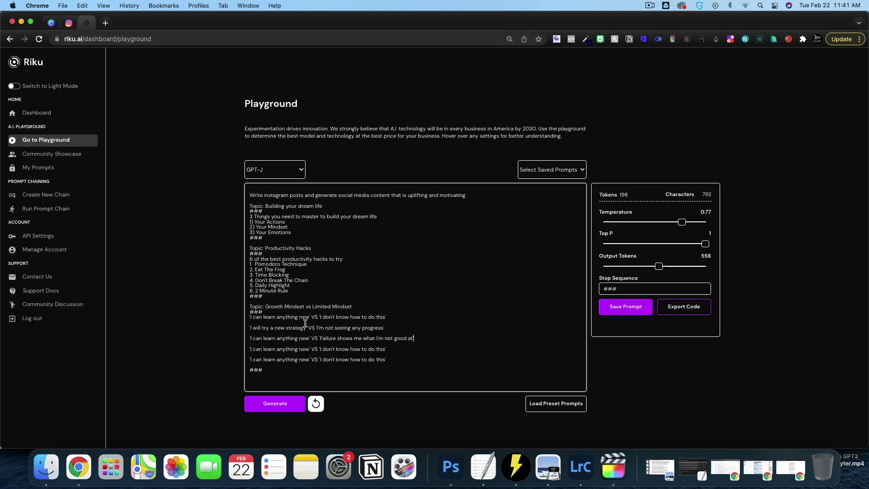
left_click(69, 22)
key("ctrl+Tab")
type("productivity' VS 'I'm not")
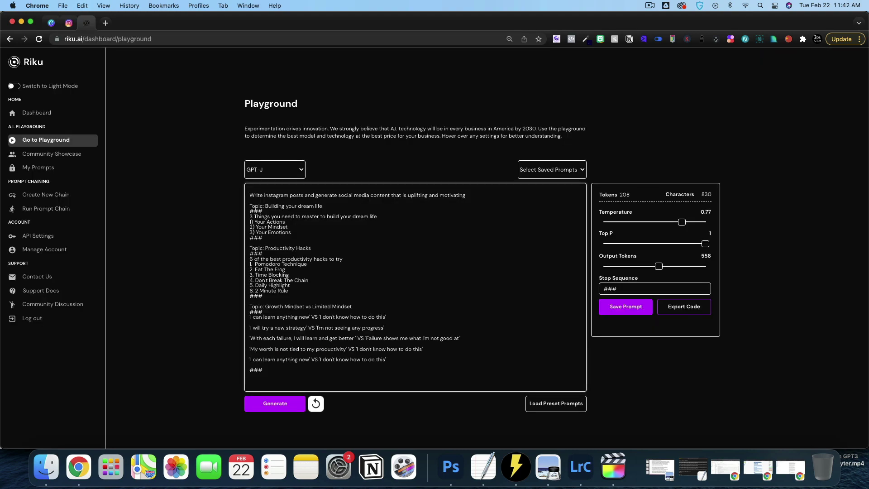
key("ctrl+shift+Tab")
key("ctrl+Tab")
type("good enough")
Clear the leftover placeholder text and add an empty Topic/### block below
key("ctrl+Tab")
key("ctrl+shift+Tab")
key("ctrl+Tab")
key("ctrl+shift+Tab")
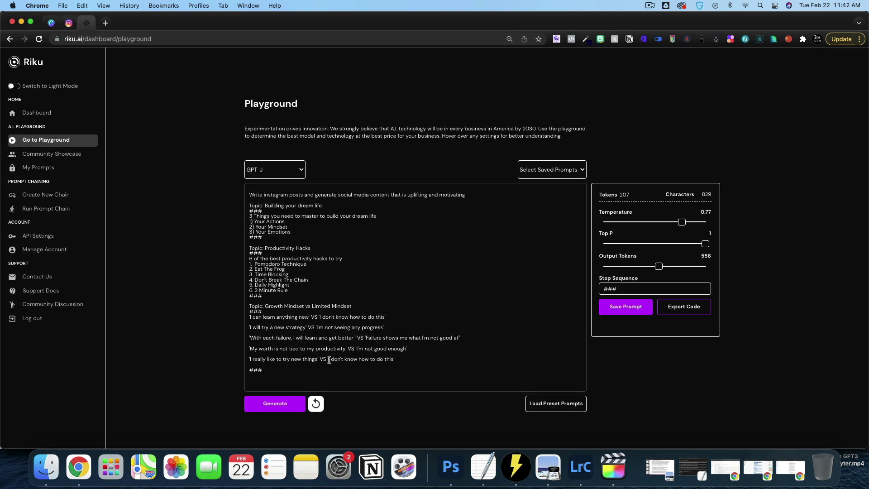
type("I really like to try new things' VS 'I don't like to get out of my comfort zone'")
key("ctrl+Tab")
key("ctrl+shift+Tab")
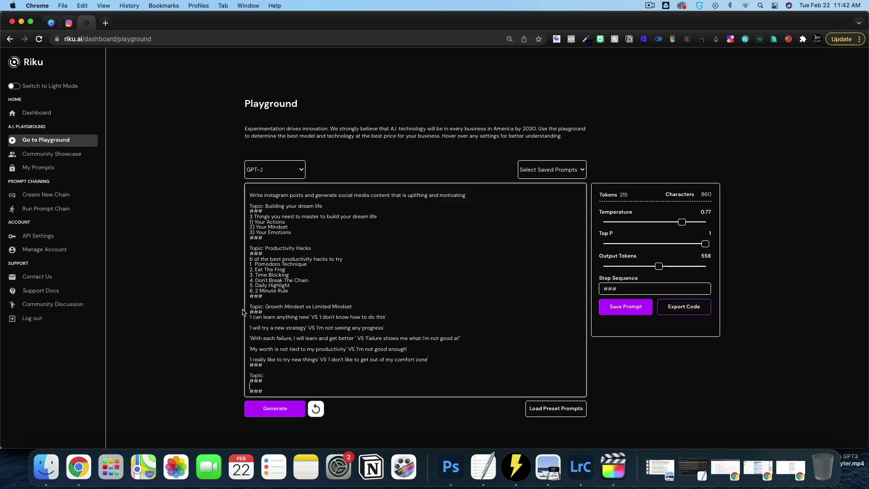
Close the mindset post, find the 7 Things To Give Up post, and return to Riku
left_click(67, 24)
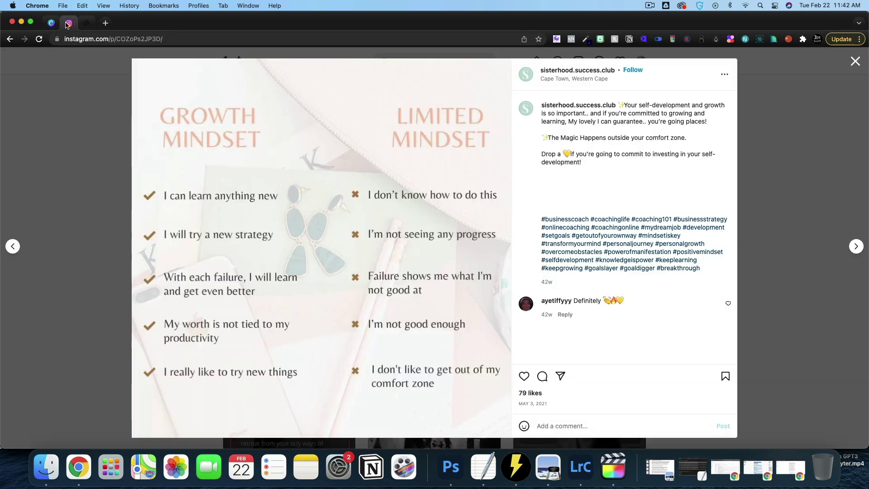
left_click(118, 270)
scroll(213, 319, "down", 2)
scroll(212, 319, "down", 5)
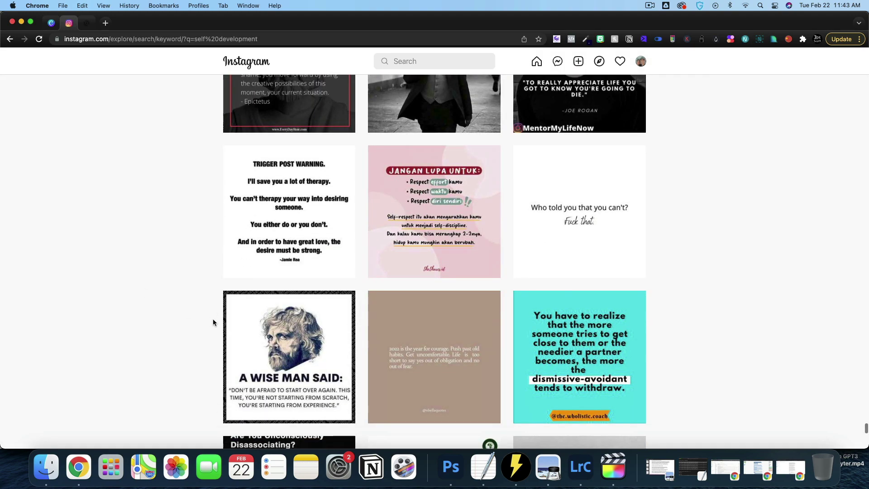
scroll(213, 319, "down", 3)
scroll(212, 318, "down", 5)
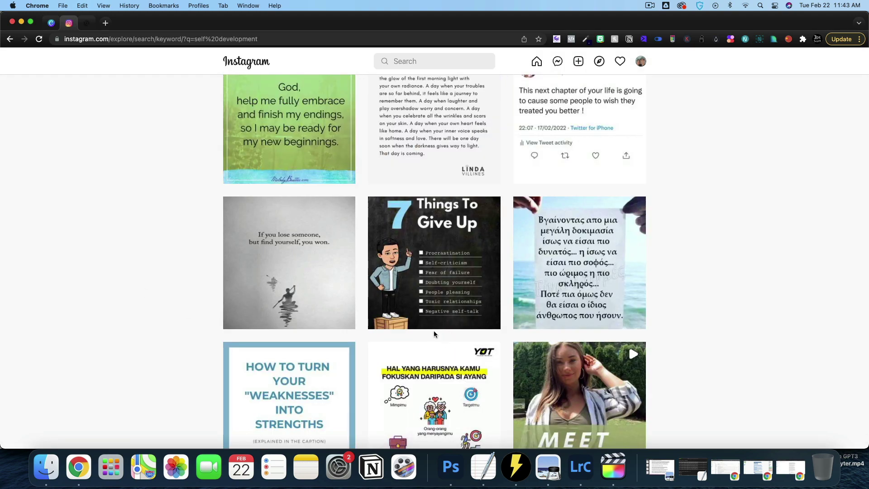
left_click(51, 22)
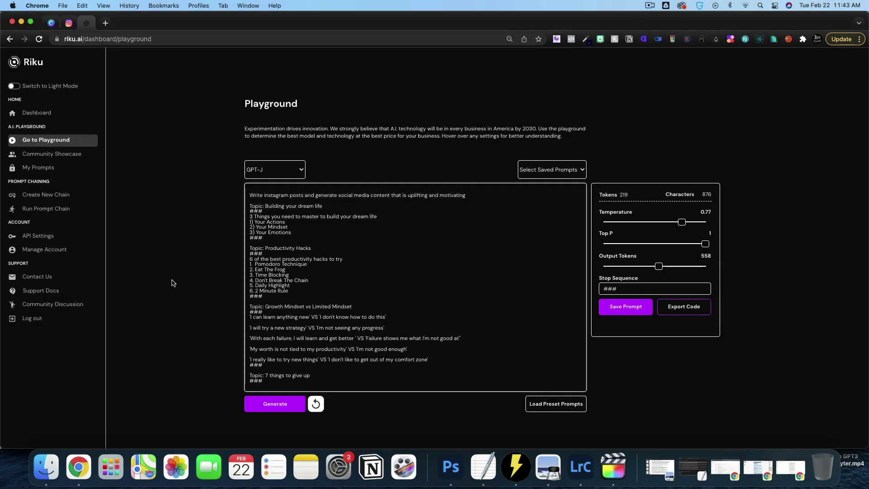
Generate the seven-item give-up list with Output Tokens lowered to 86, then view the post
left_click(268, 402)
left_click(286, 403)
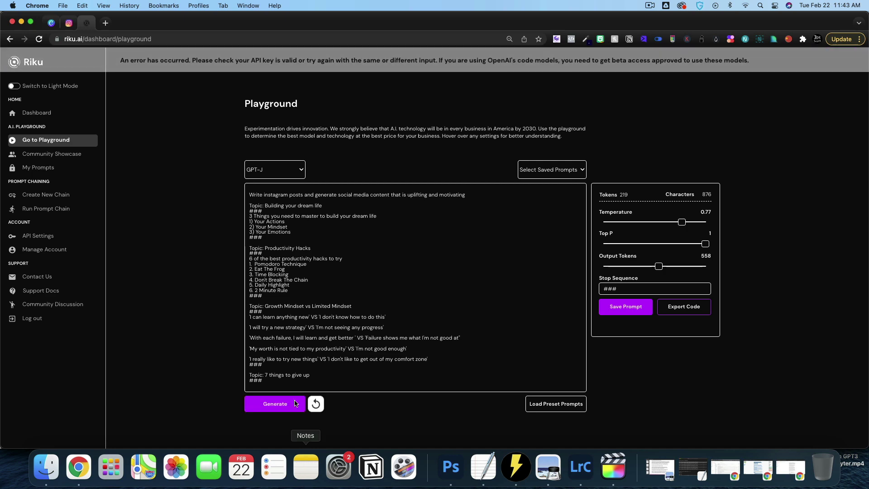
left_click_drag(658, 265, 612, 267)
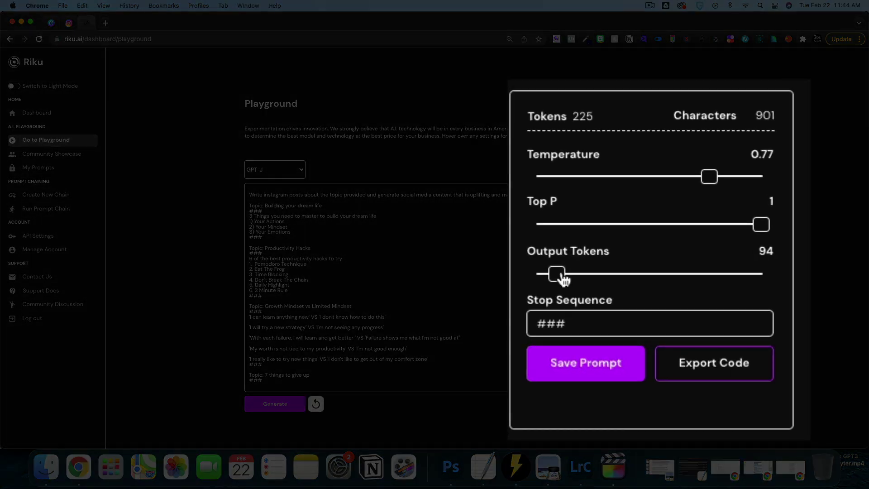
left_click_drag(555, 275, 558, 273)
left_click(290, 400)
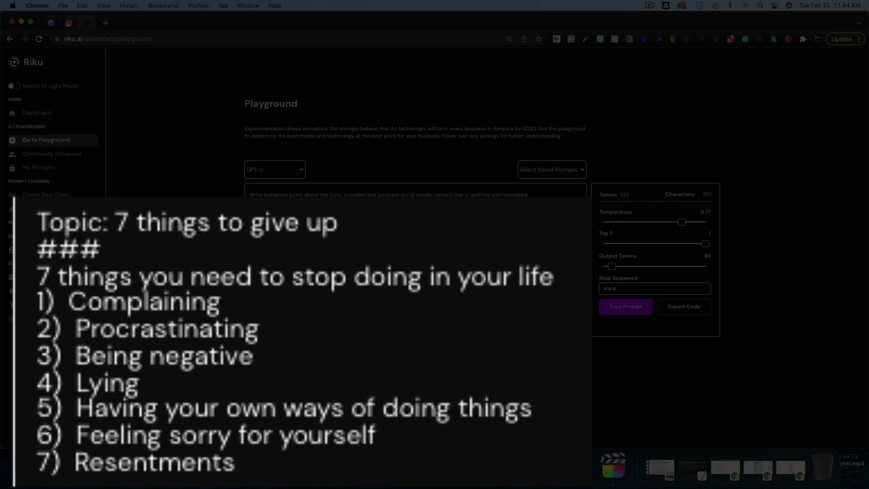
scroll(415, 271, "down", 1)
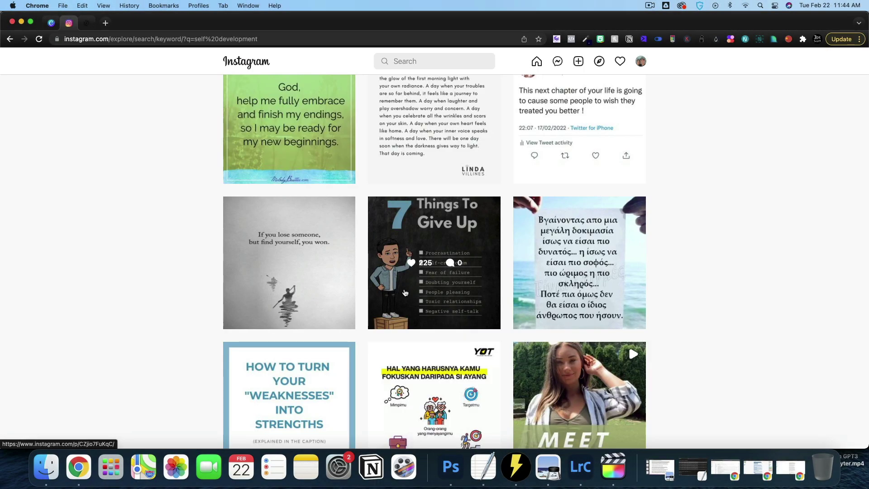
left_click(431, 183)
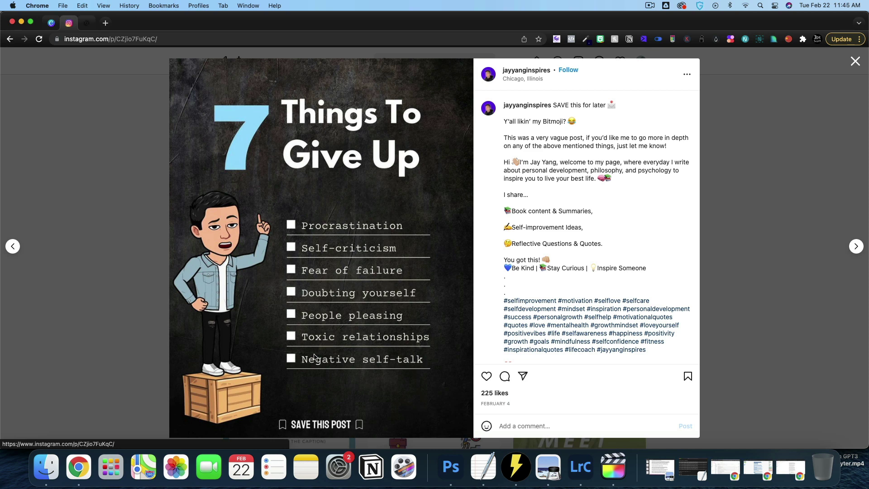
Switch to Riku to start the 'quality of your life' topic from the Instagram post
left_click(86, 23)
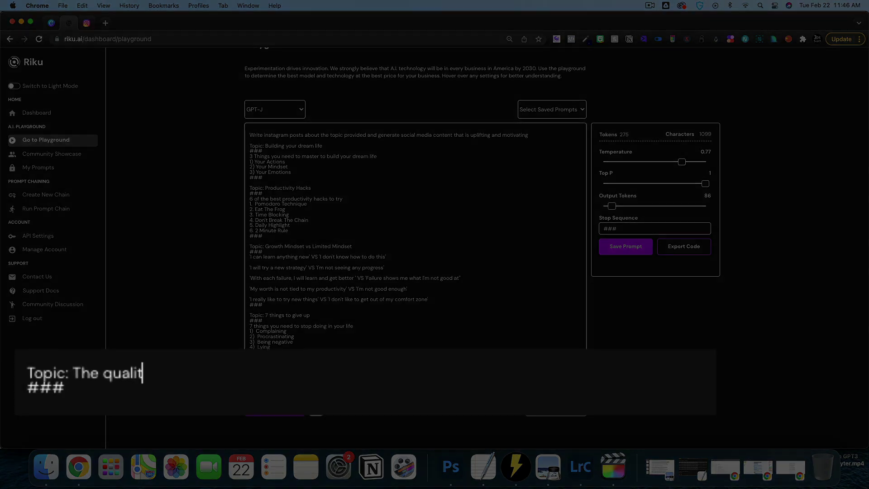
type("y of your life is direc")
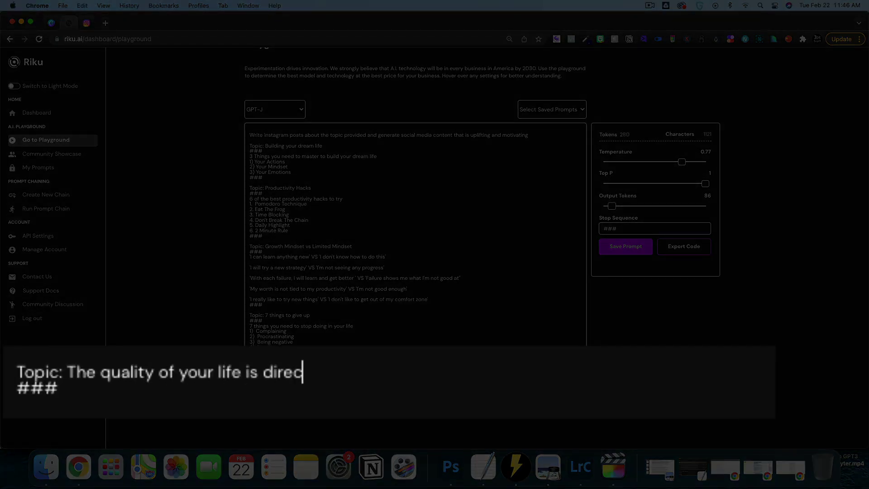
type("tly related to the quality of your:")
Generate the numbered list of answers for the quality-of-your-life topic
left_click(289, 407)
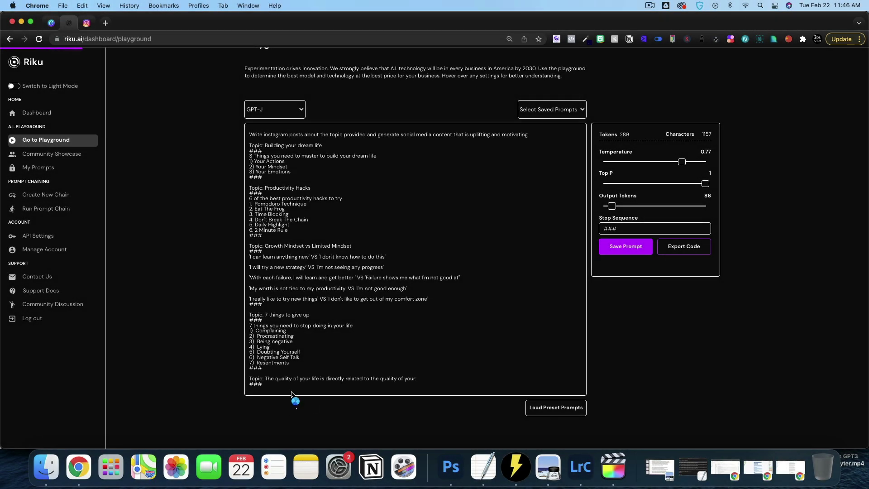
scroll(408, 271, "down", 1)
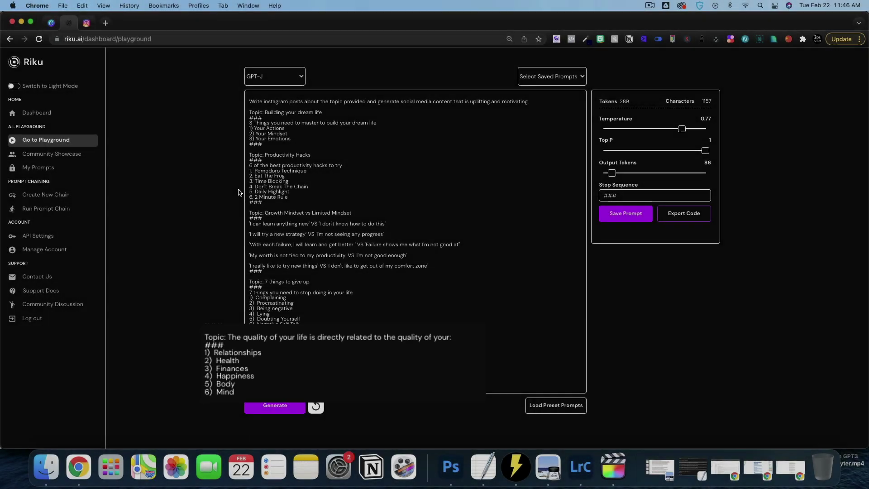
View the Instagram 'QUALITY of your life' list post, then close it
left_click(88, 24)
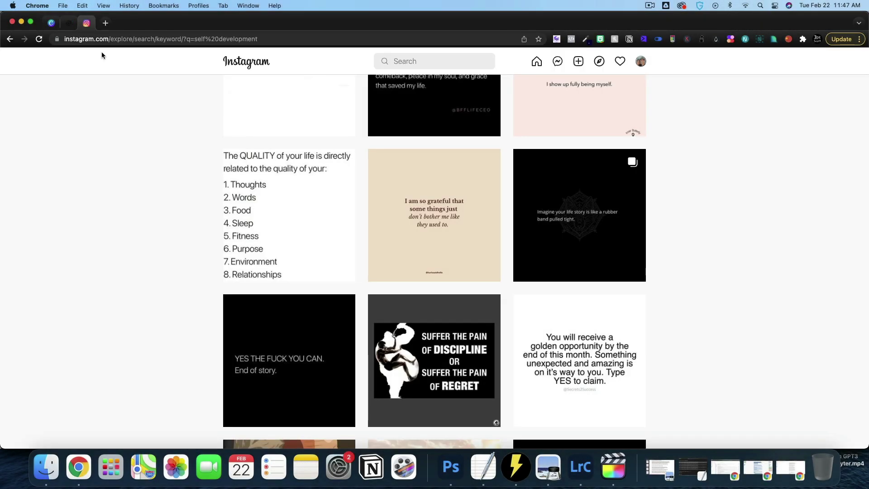
left_click(285, 252)
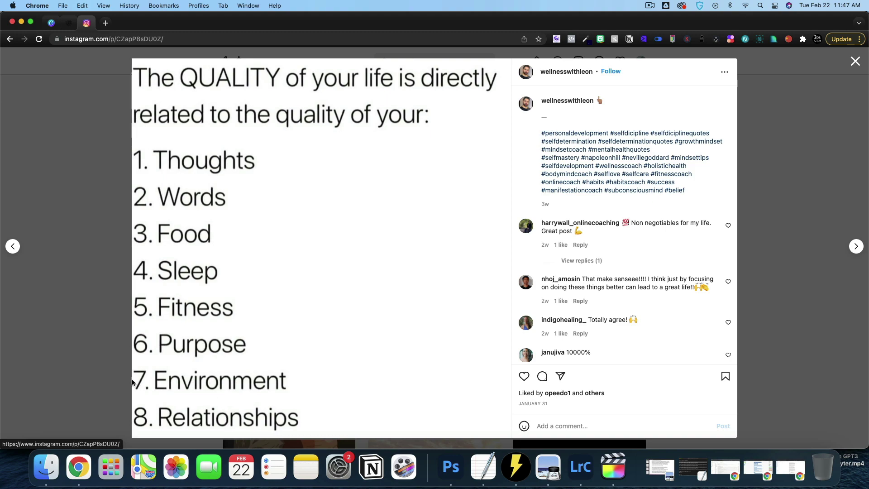
left_click(61, 331)
scroll(62, 331, "down", 10)
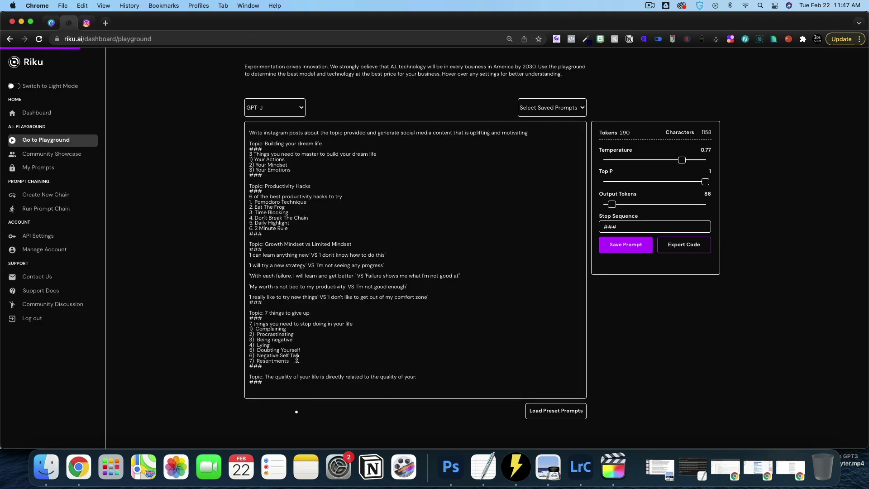
Add 'Topic: The 4 Day Challenge' with a ### separator and generate its four-item list
key("Return")
key("Return")
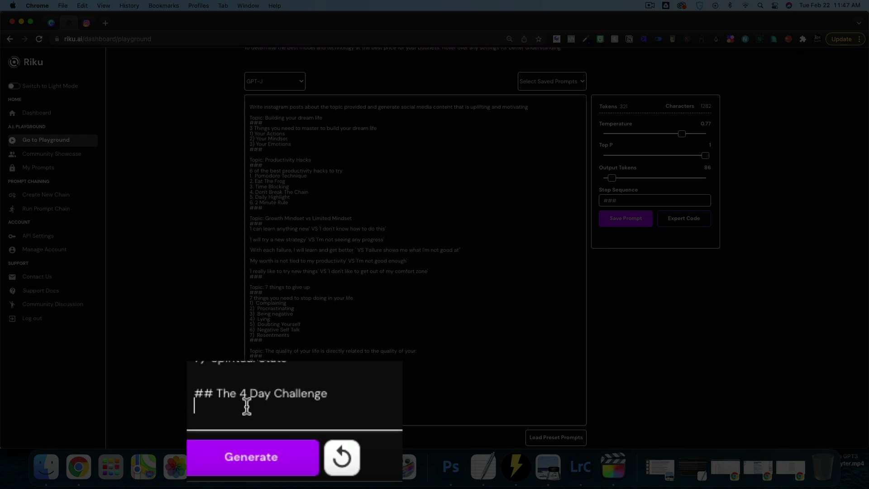
key("Return")
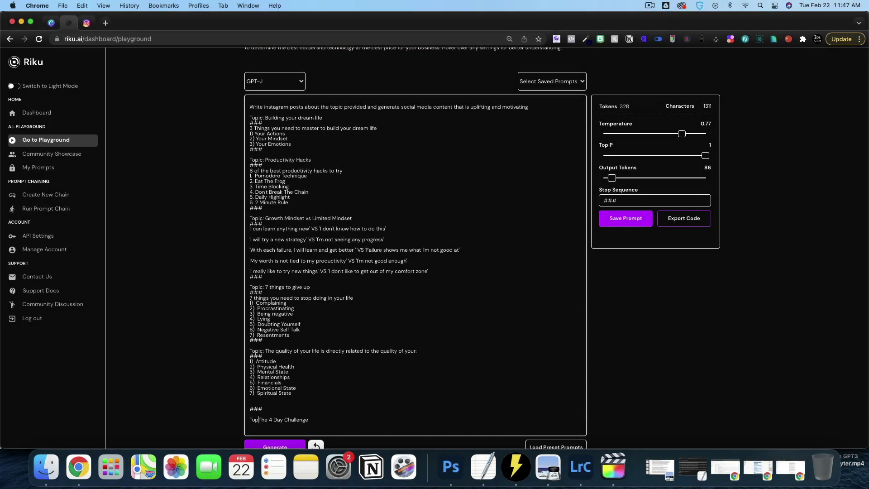
key("BackSpace")
key("BackSpace")
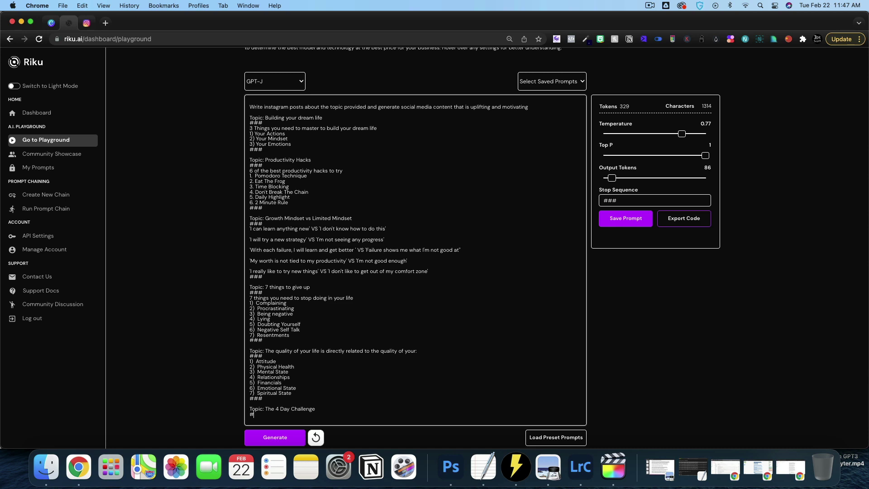
left_click(259, 440)
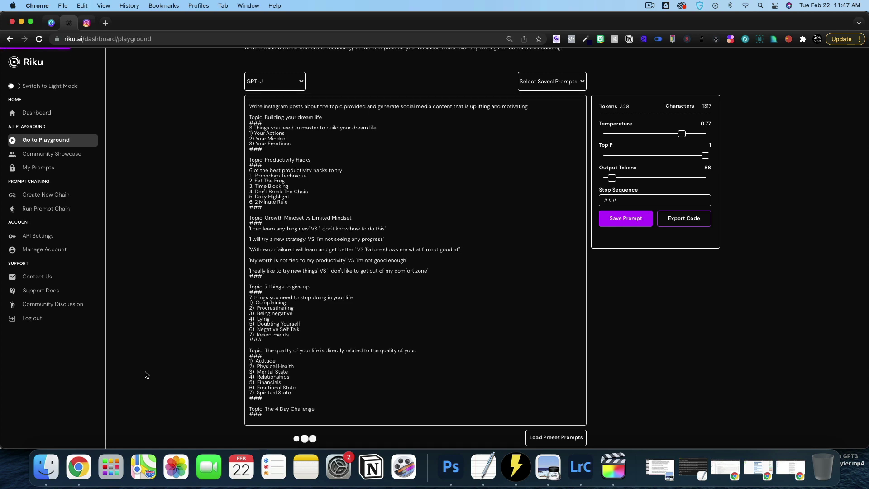
scroll(279, 362, "down", 1)
scroll(280, 362, "down", 2)
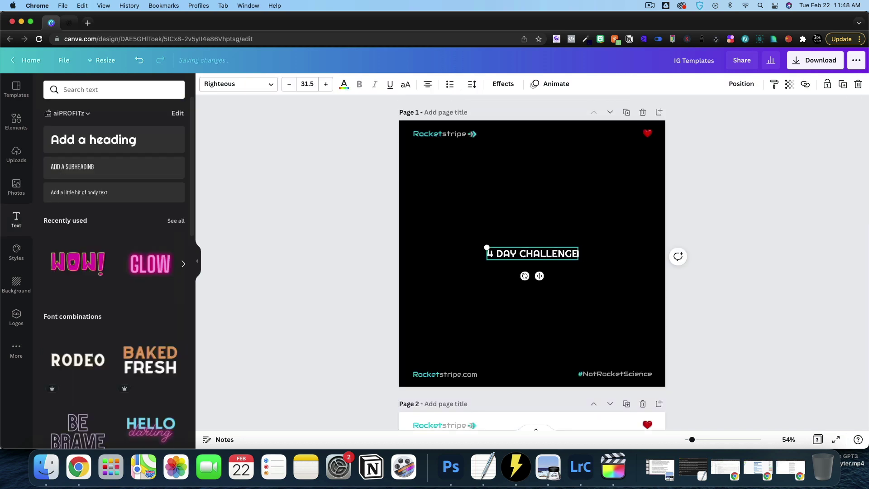
Move the 4 DAY CHALLENGE heading to the top, set it in Bebas Neue, and enlarge it
left_click(563, 266)
mouse_move(537, 264)
left_mouse_down()
mouse_move(539, 213)
mouse_move(663, 191)
mouse_move(576, 196)
mouse_move(583, 197)
left_mouse_up()
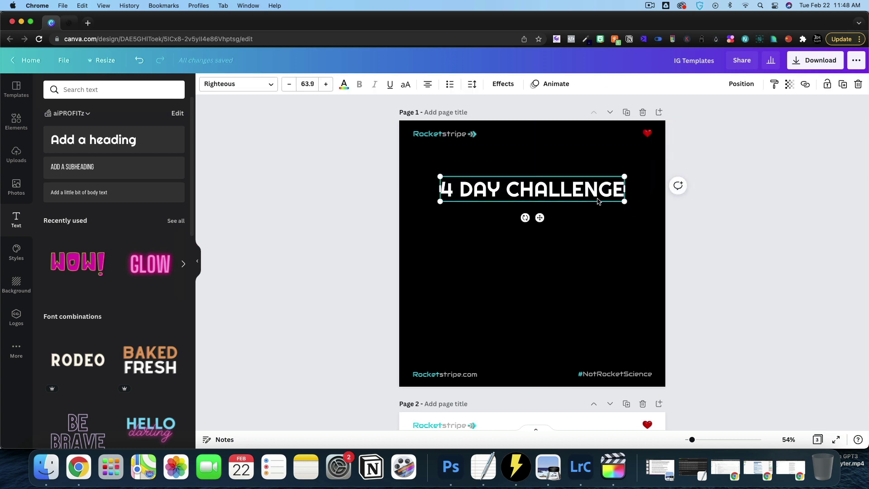
left_click_drag(582, 196, 579, 182)
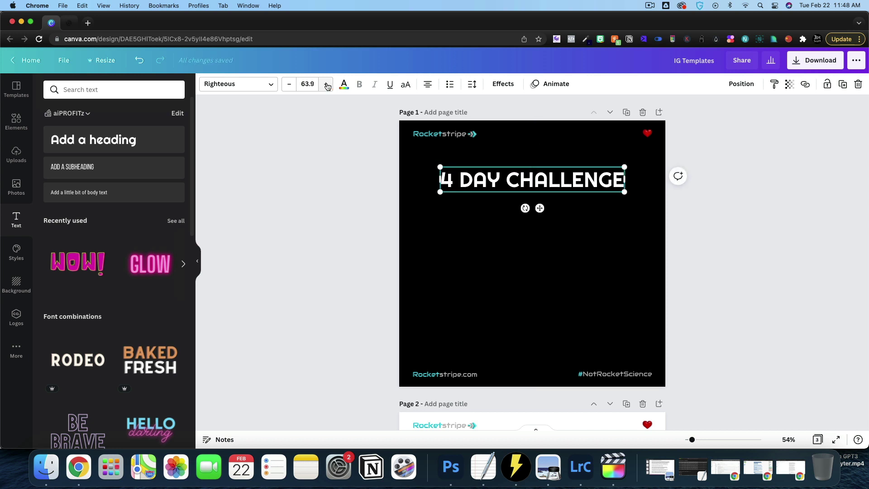
left_click(274, 84)
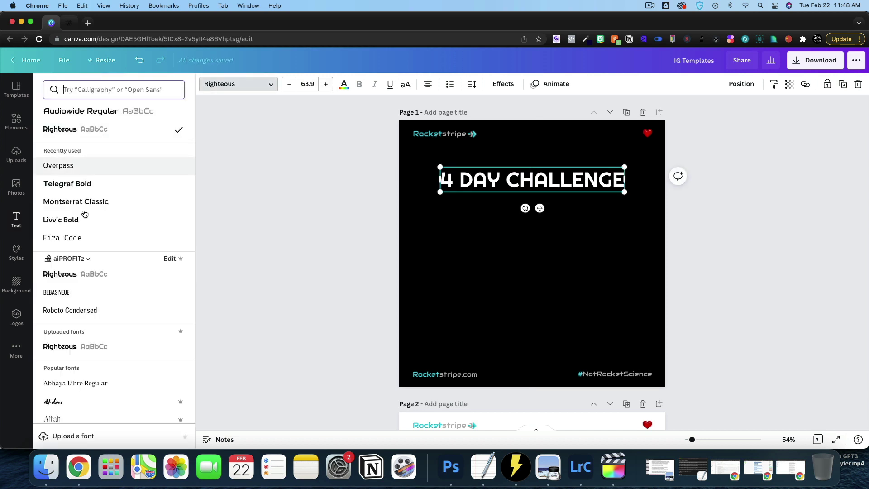
scroll(89, 245, "down", 1)
left_click(63, 269)
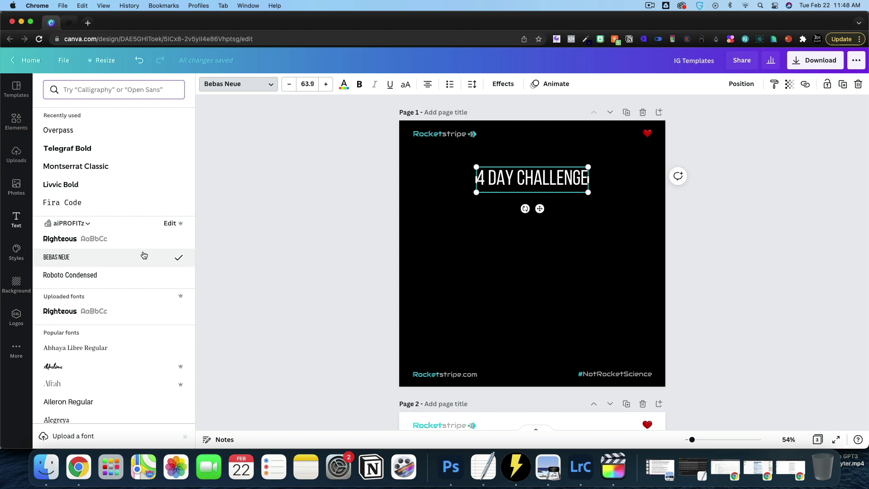
left_click_drag(587, 191, 672, 228)
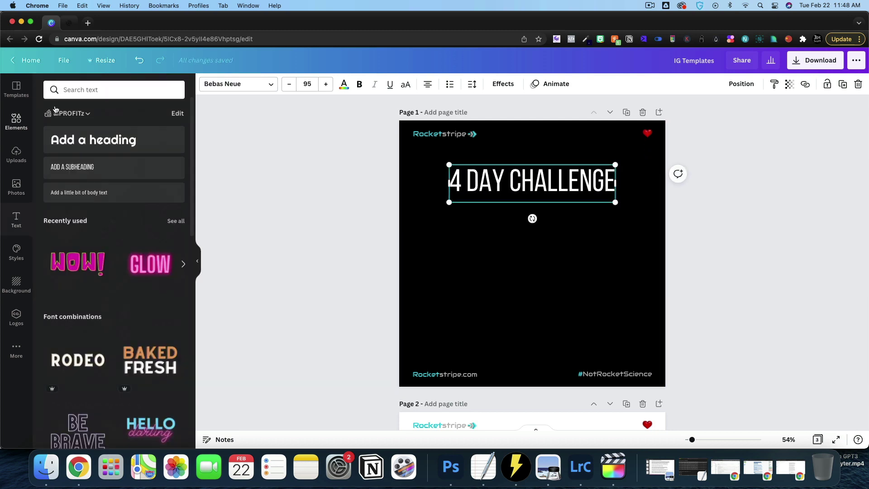
Add numbered circle elements to the design and colour them teal
left_click(114, 88)
type("heart14")
left_click(115, 150)
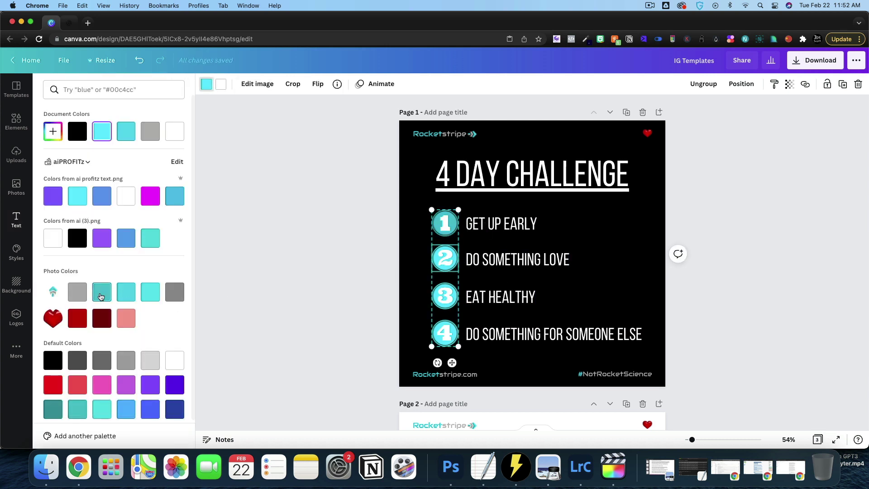
key("super+z")
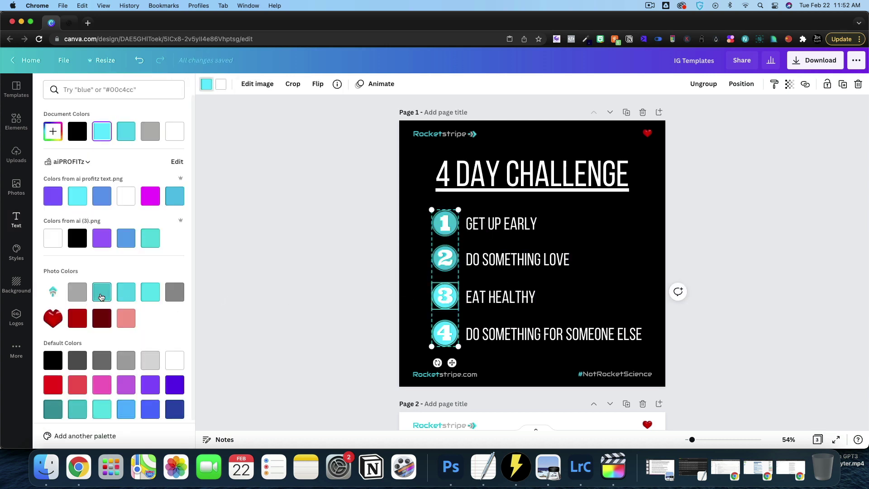
left_click(102, 296)
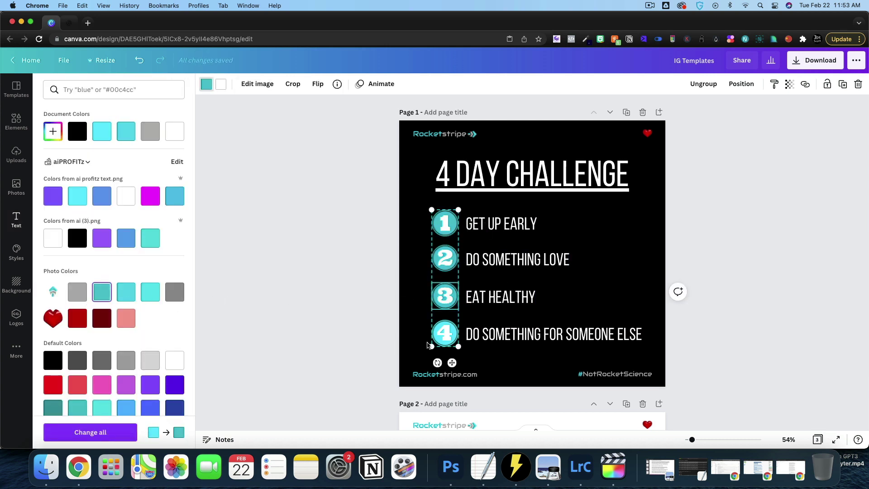
left_click(706, 288)
left_click(650, 5)
left_click(483, 206)
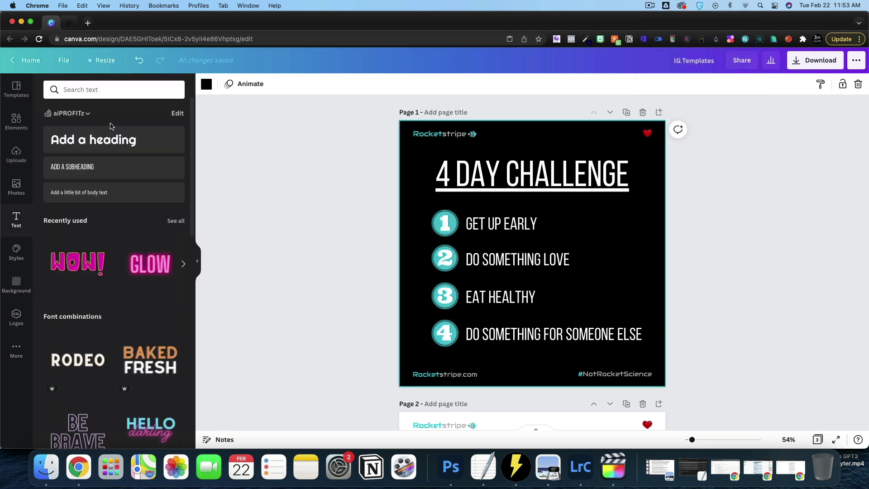
left_click(68, 22)
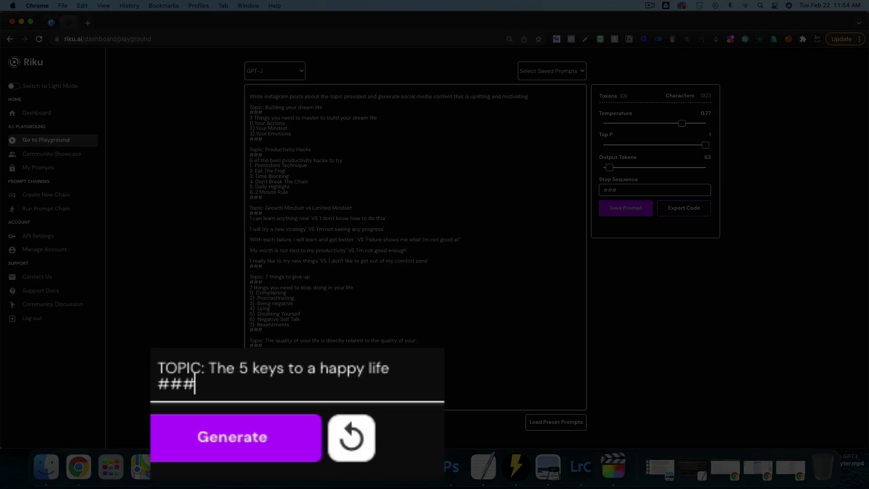
Generate the five-item list for 'The 5 keys to a happy life'
left_click(276, 427)
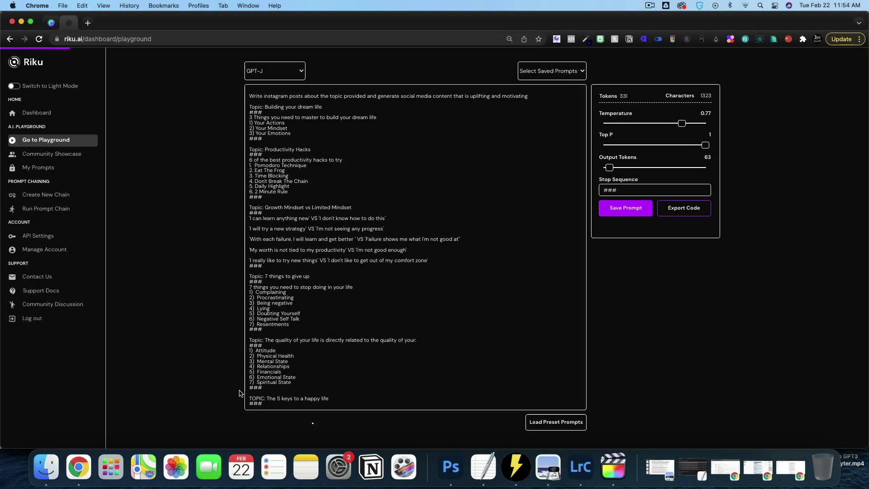